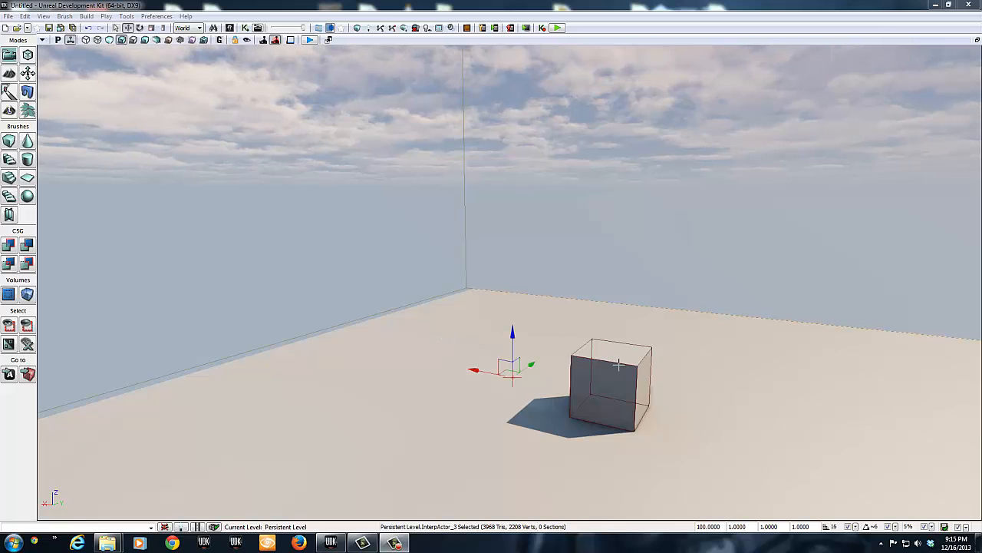
Step: Check the flight camera control preferences for how WASD camera movement is enabled
drag(675, 366, 650, 355)
right_drag(489, 369, 476, 389)
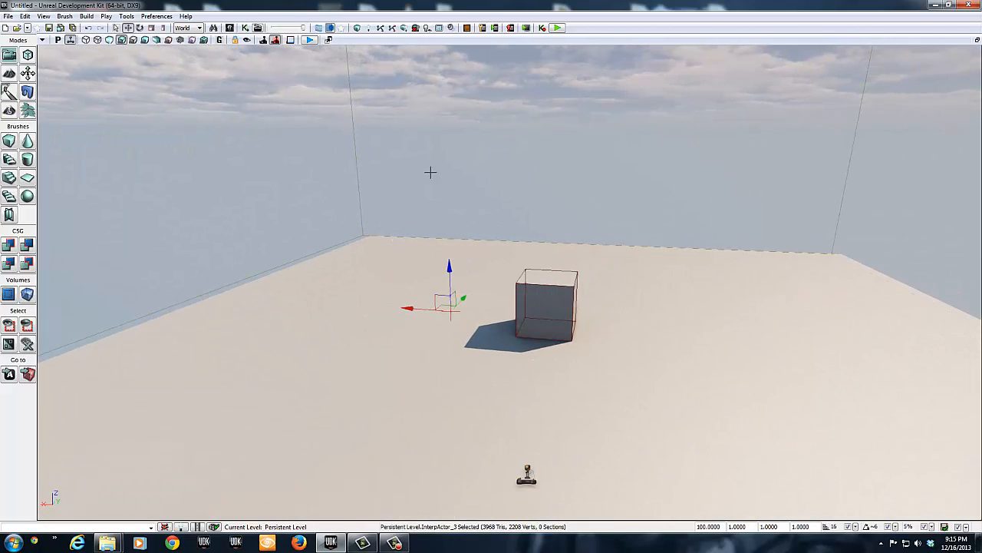
click(160, 16)
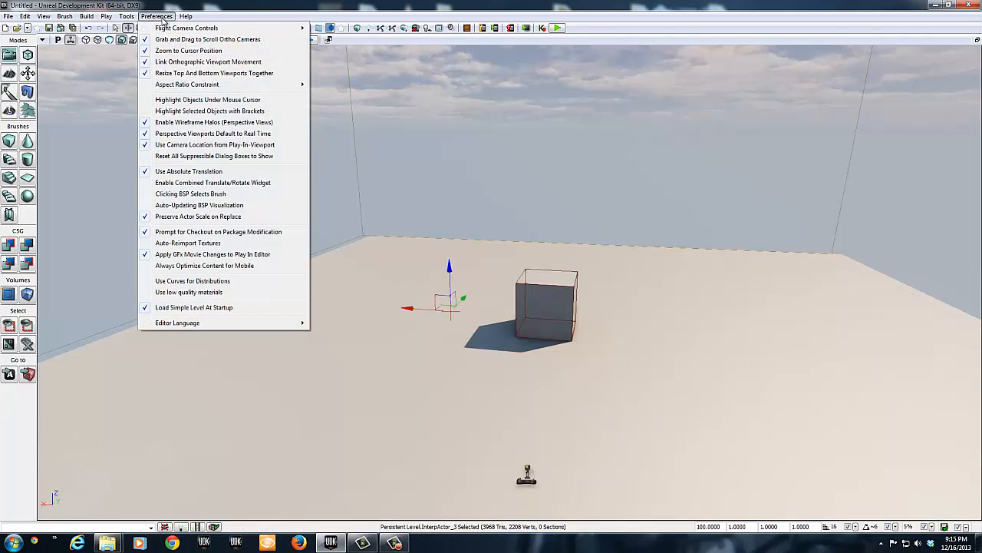
mouse_move(164, 29)
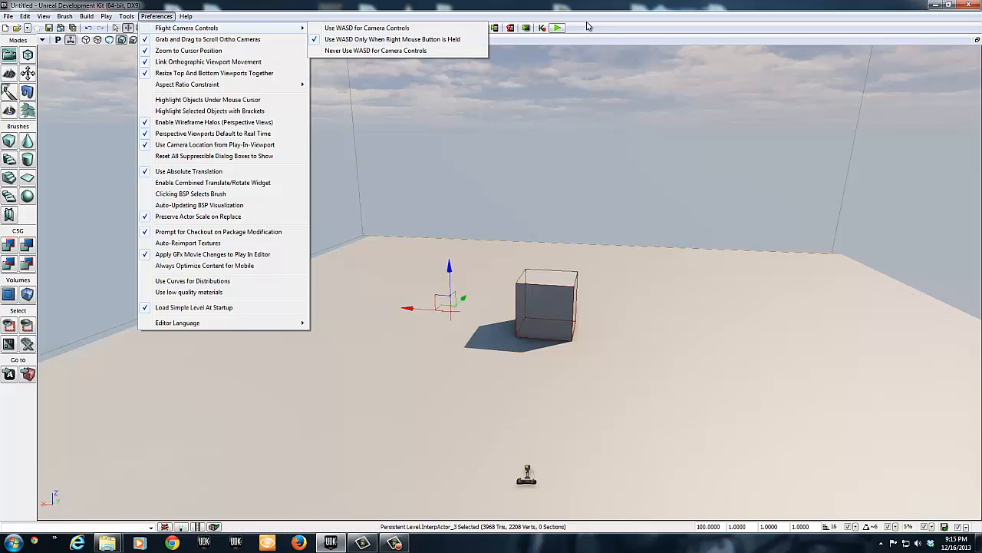
click(579, 70)
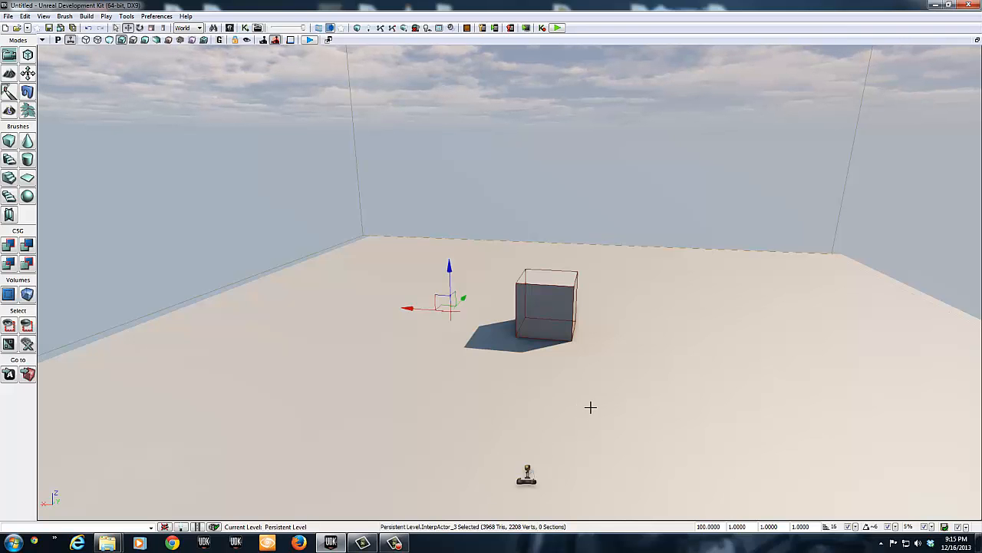
Step: Fly the perspective camera around the cube to view it from different distances and directions
right_drag(596, 400, 713, 399)
key(a)
key(w)
key(s)
key(d)
key(a)
key(w)
key(s)
key(d)
key(w)
key(a)
key(s)
key(w)
key(s)
key(d)
key(w)
key(s)
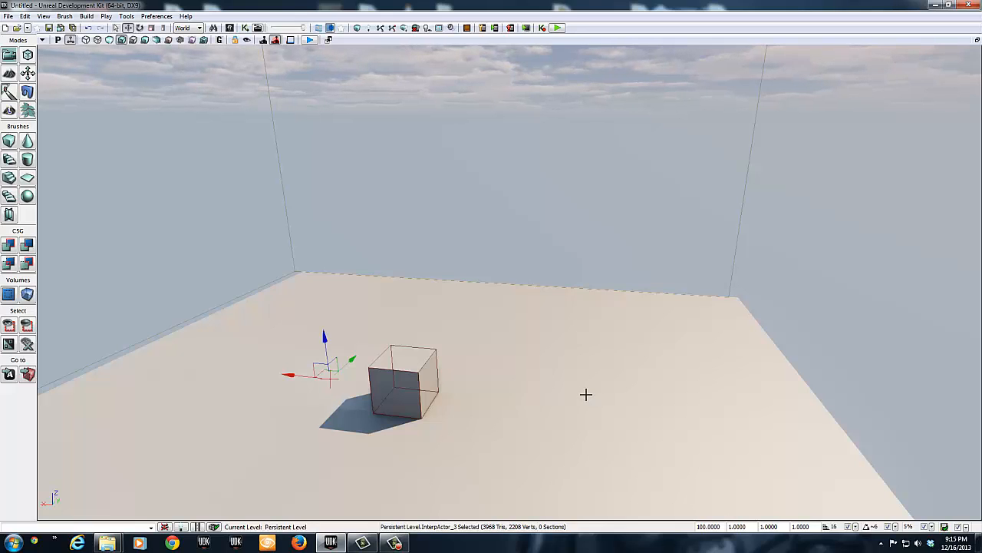
Step: Toggle the visibility of the level's static meshes off and back on
key(w)
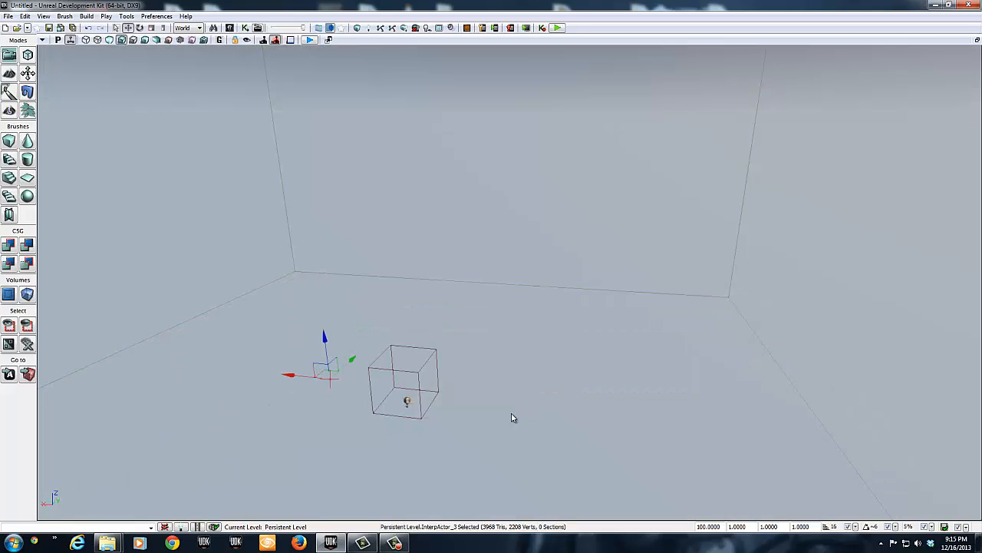
key(w)
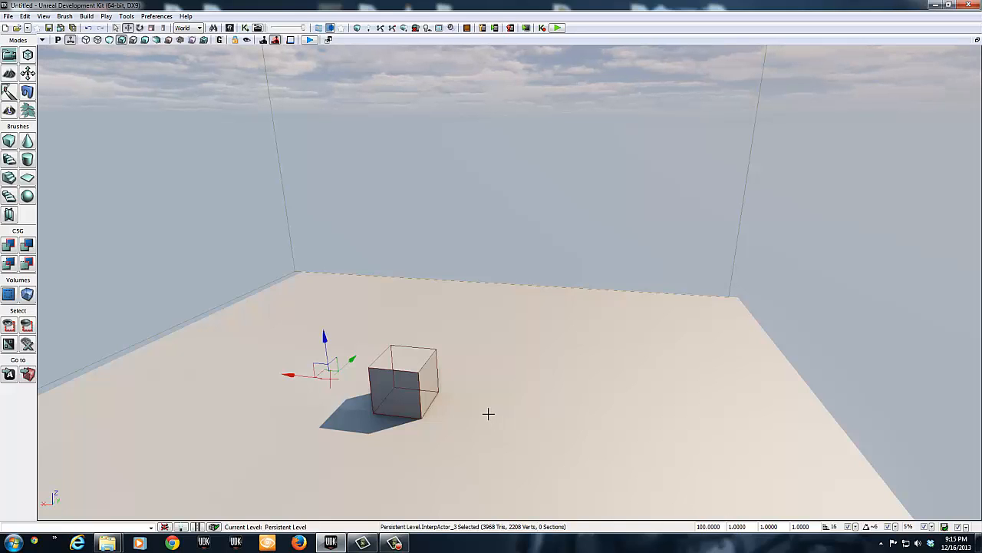
key(w)
key(w)
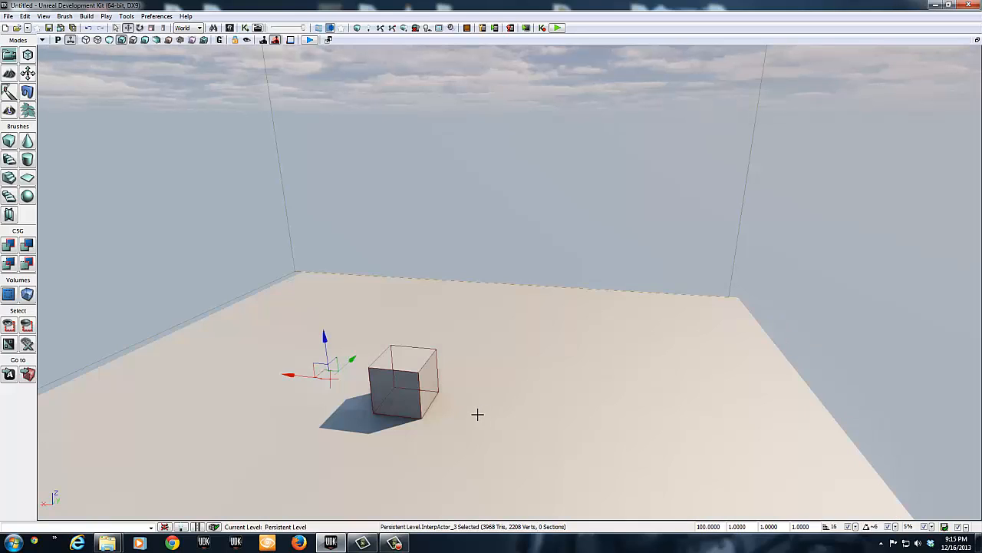
key(w)
key(w)
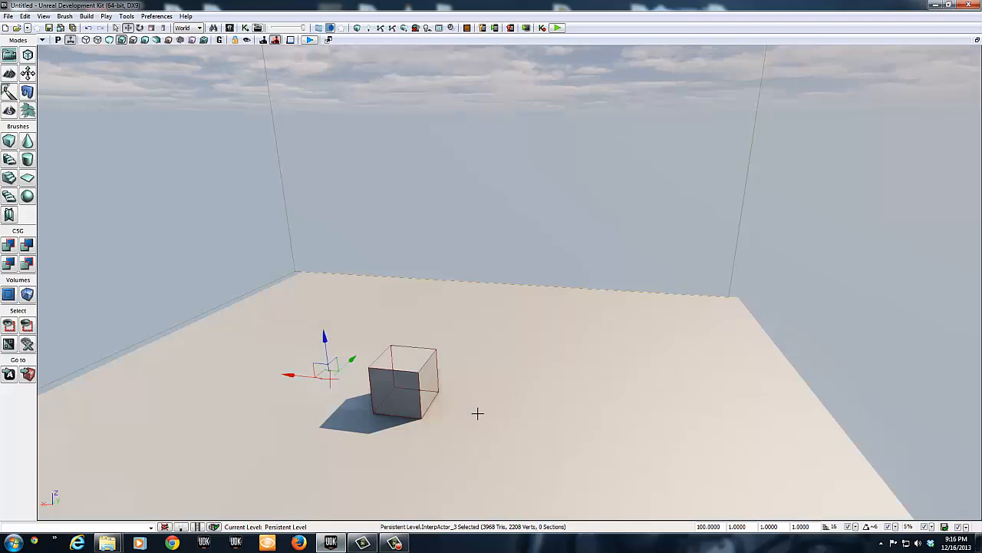
key(w)
Step: Fly the perspective camera sideways and tilt it down to examine the cube on the floor from above
right_drag(482, 417, 507, 441)
key(a)
key(s)
key(d)
key(d)
key(a)
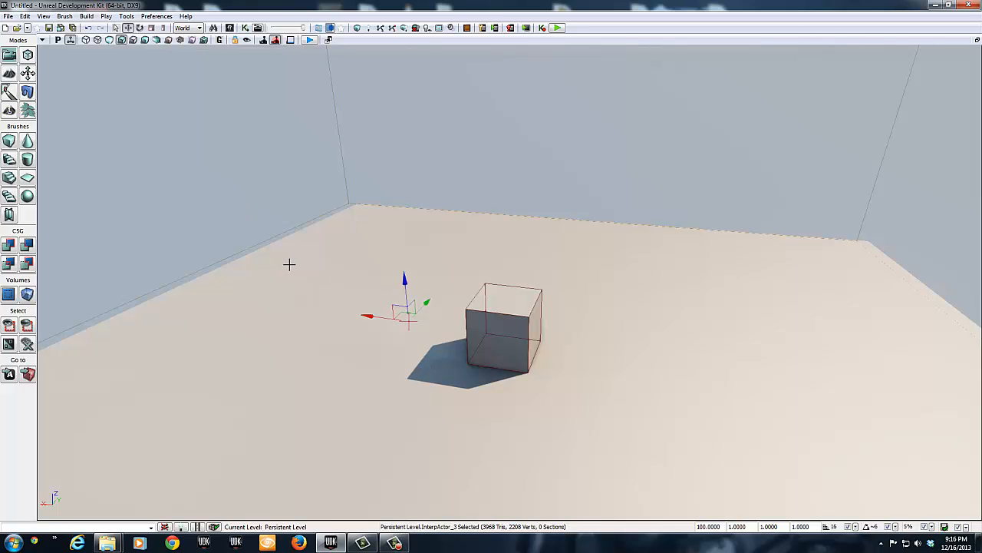
right_drag(446, 387, 419, 445)
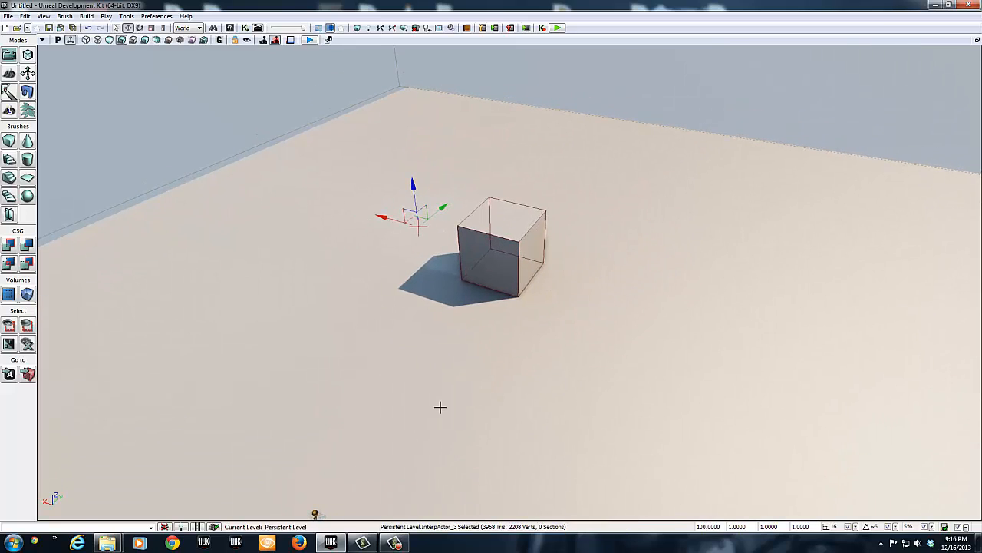
Step: Switch to the four-viewport layout and examine the level in the side, front, top and perspective views
key(ctrl+x)
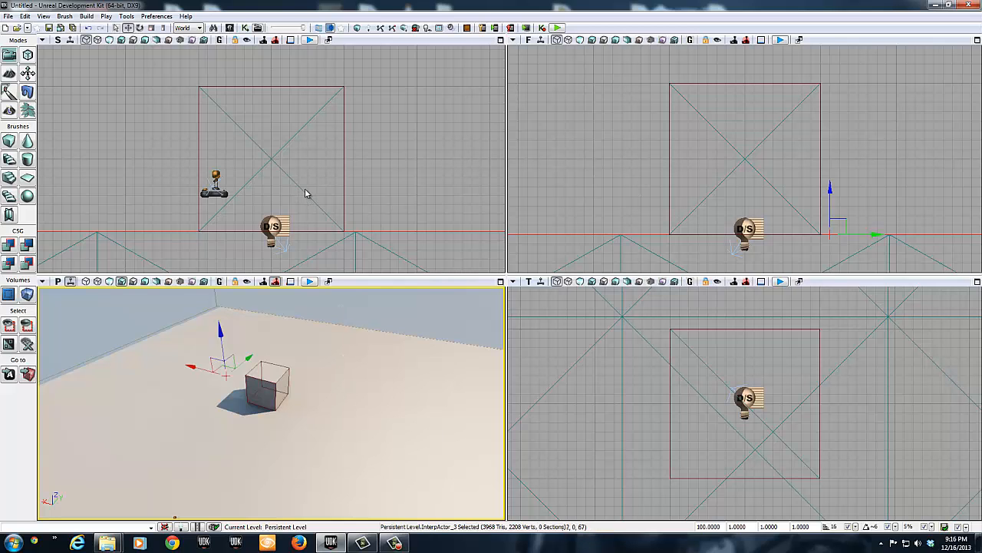
mouse_move(289, 149)
right_down()
mouse_move(360, 130)
mouse_move(274, 135)
right_up()
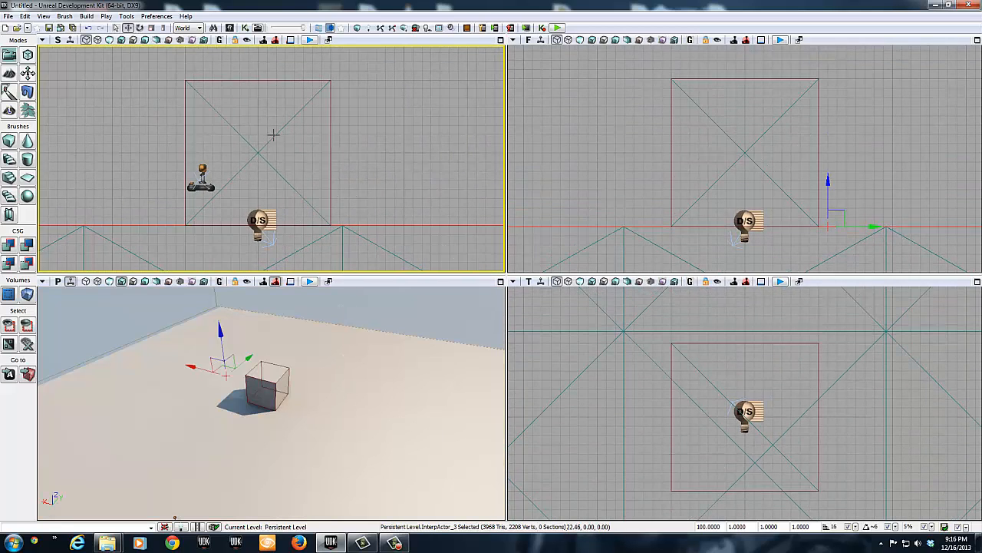
scroll(340, 179, down, 1)
scroll(341, 183, down, 2)
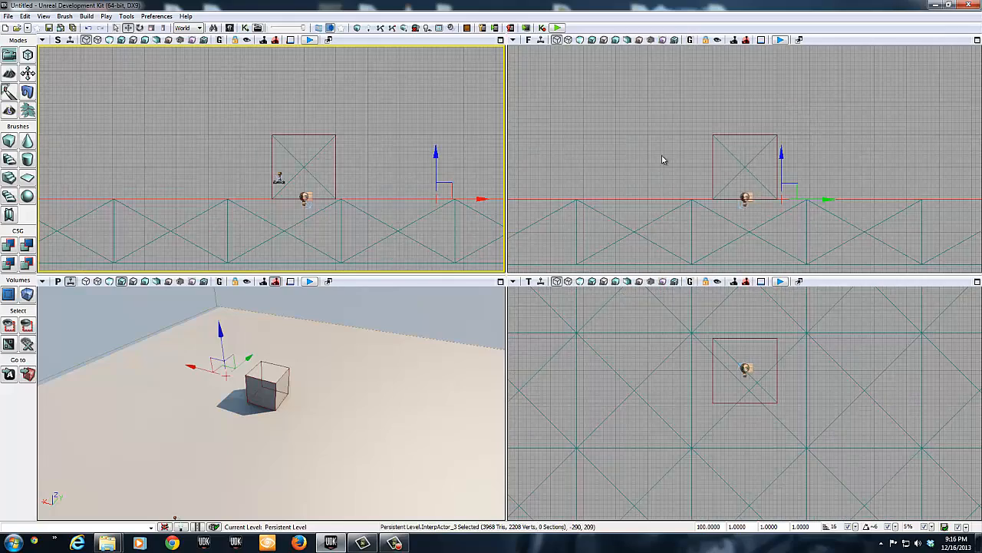
scroll(663, 159, down, 4)
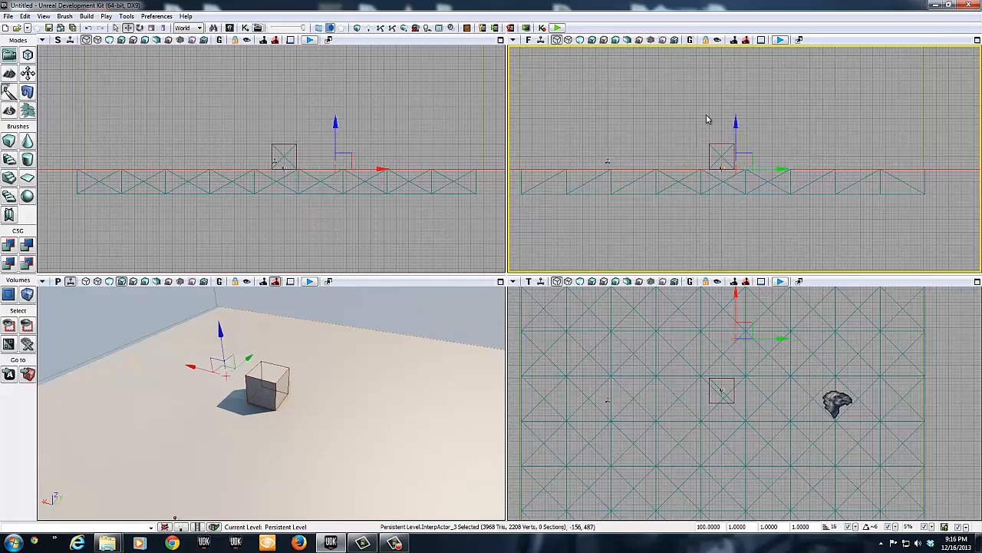
scroll(612, 184, down, 2)
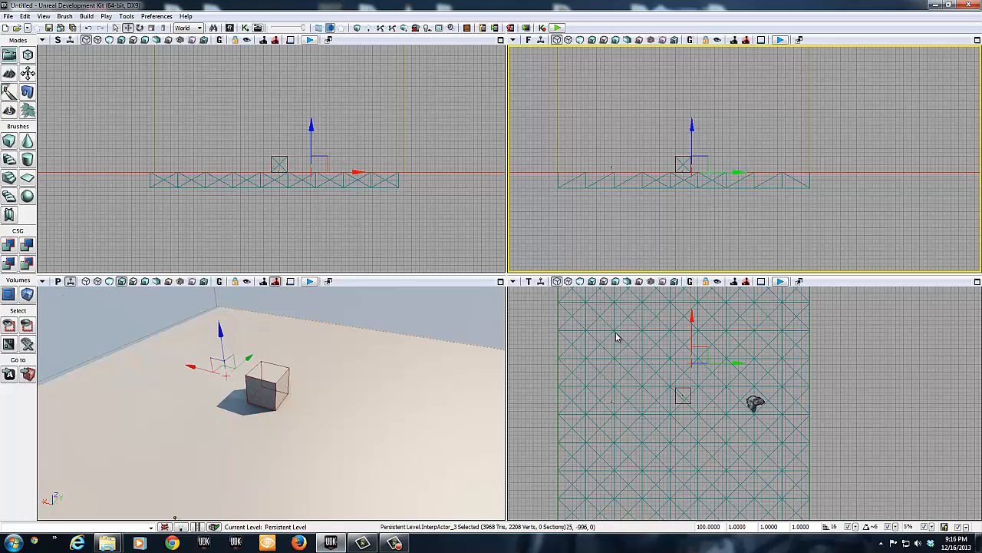
drag(306, 200, 281, 208)
scroll(286, 208, down, 4)
scroll(288, 208, up, 4)
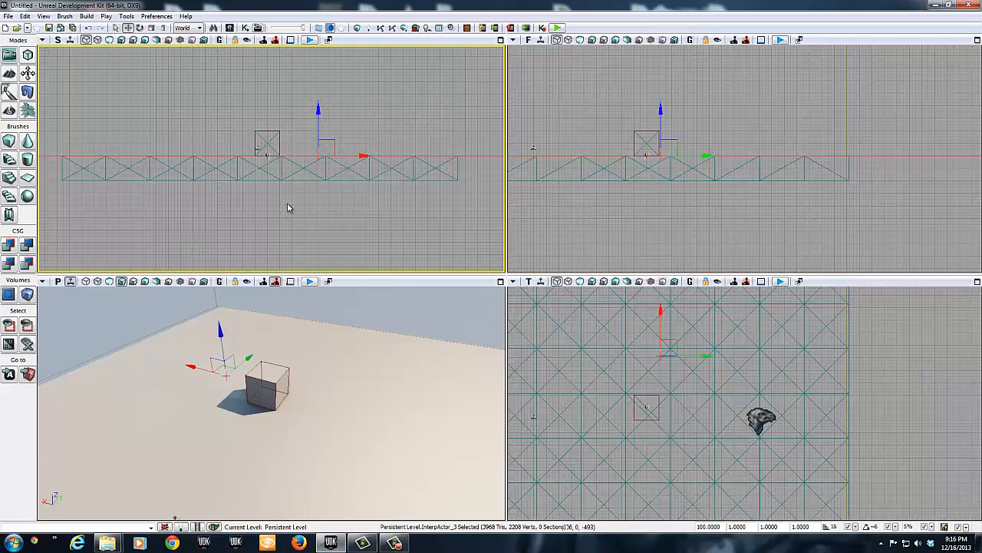
scroll(288, 208, down, 6)
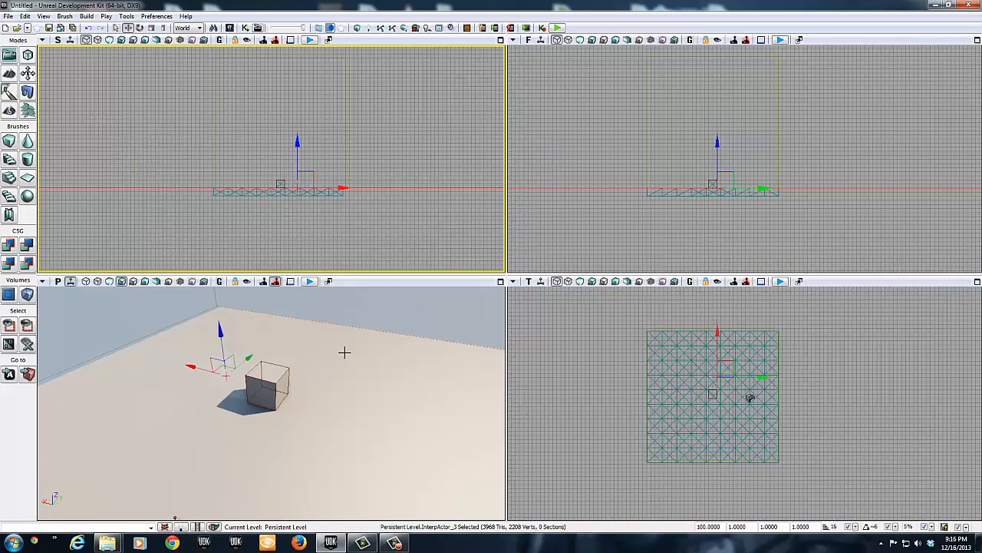
right_drag(340, 377, 378, 413)
key(w)
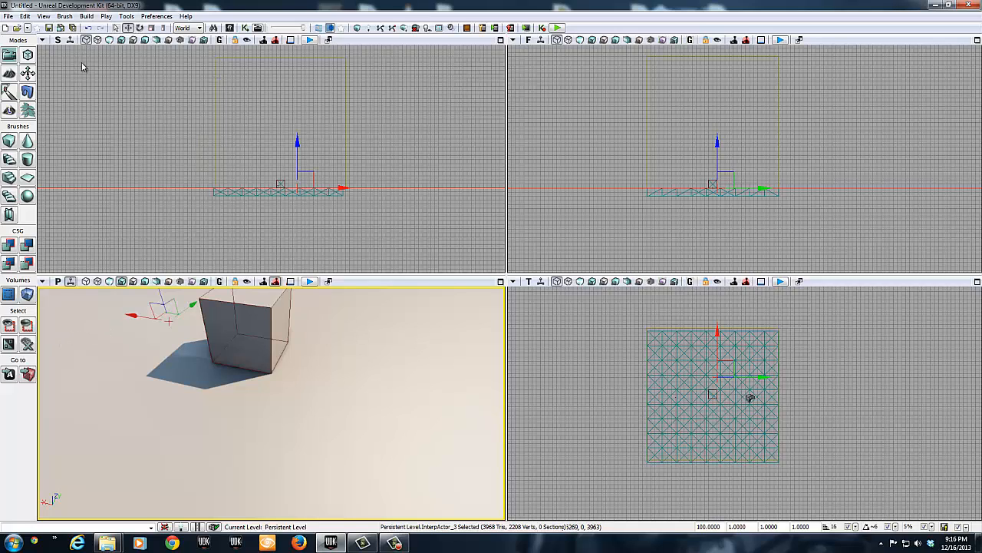
Step: Create a new blank level
click(6, 28)
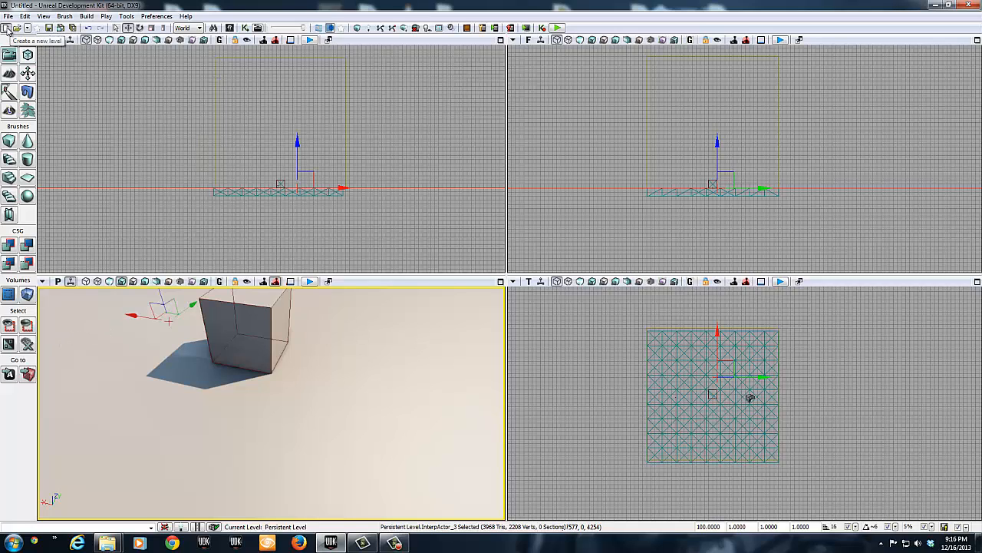
click(362, 337)
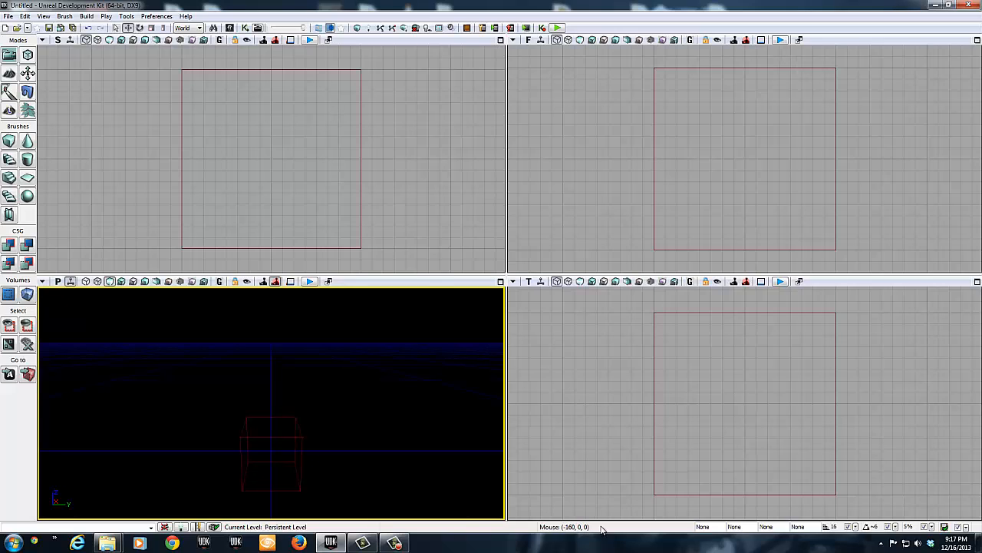
Step: Select the builder brush and move it slightly in the negative Y direction and up along Z
click(267, 436)
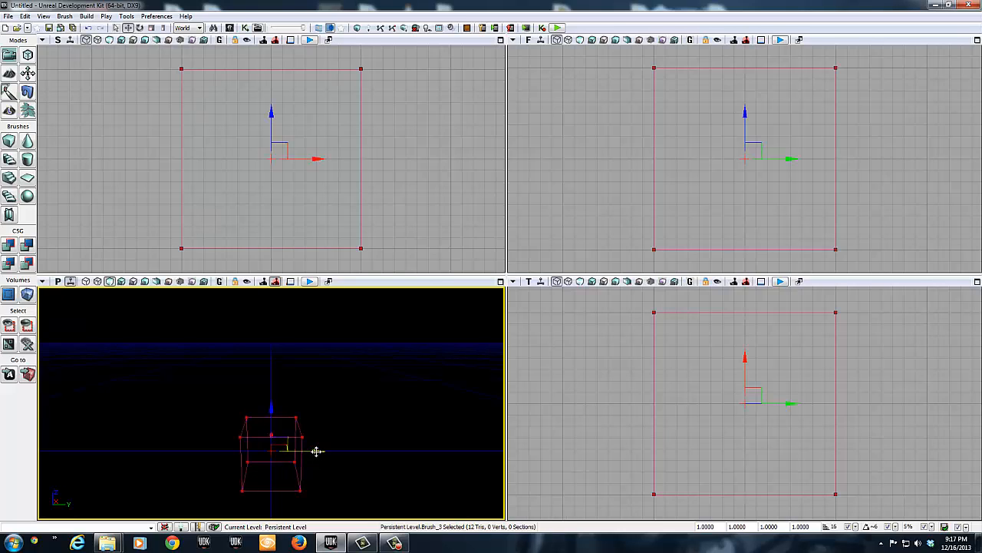
mouse_move(316, 450)
mouse_down()
mouse_move(355, 445)
mouse_move(314, 451)
mouse_up()
mouse_move(268, 407)
mouse_down()
mouse_move(269, 350)
mouse_move(268, 392)
mouse_up()
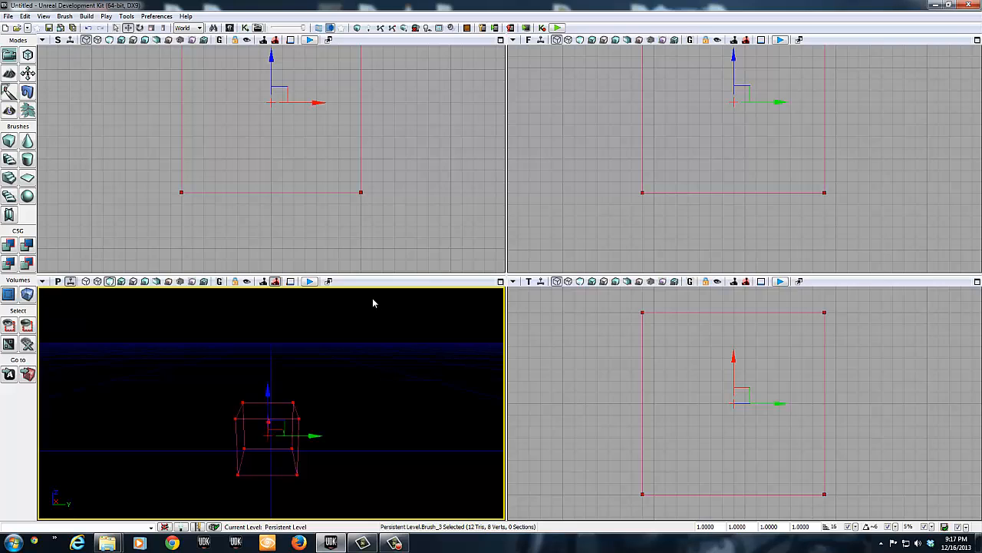
Step: Maximize the perspective viewport and orbit to an angled view of the builder brush
click(499, 281)
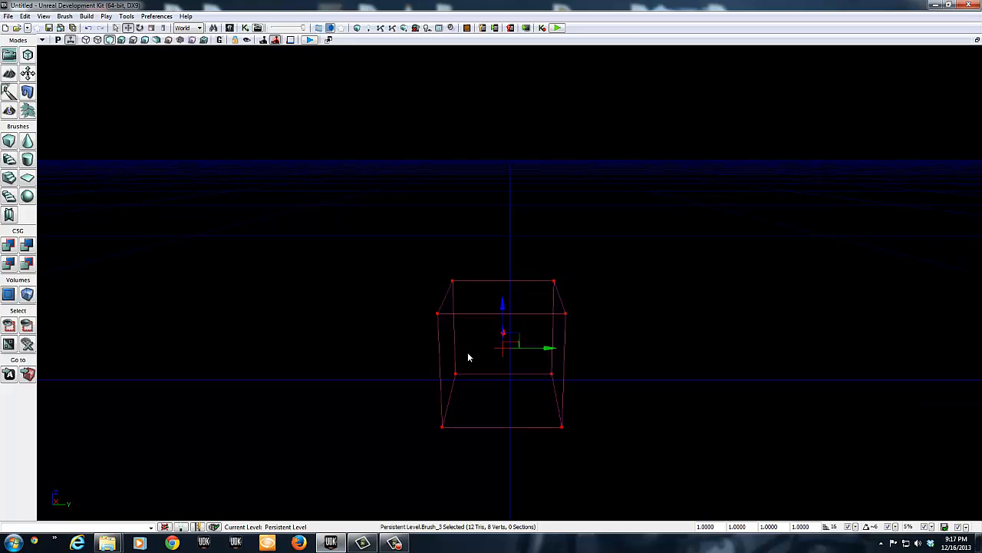
mouse_move(467, 351)
right_down()
mouse_move(532, 332)
mouse_move(538, 364)
mouse_move(612, 382)
mouse_move(706, 340)
mouse_move(634, 381)
mouse_move(658, 381)
right_up()
key(a)
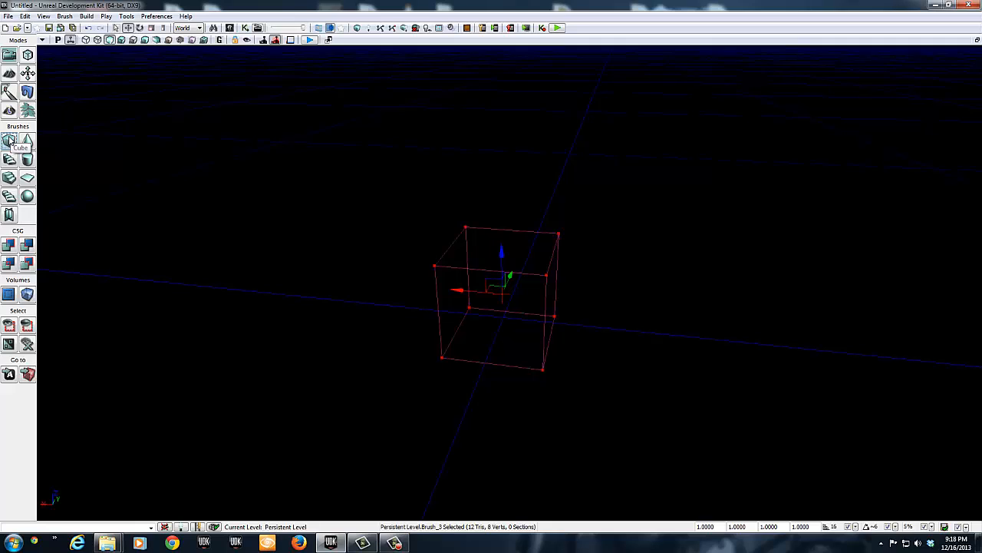
Step: Rebuild the builder brush as a hollow 256 × 256 × 256 cube with a wall thickness of 16
right_click(9, 140)
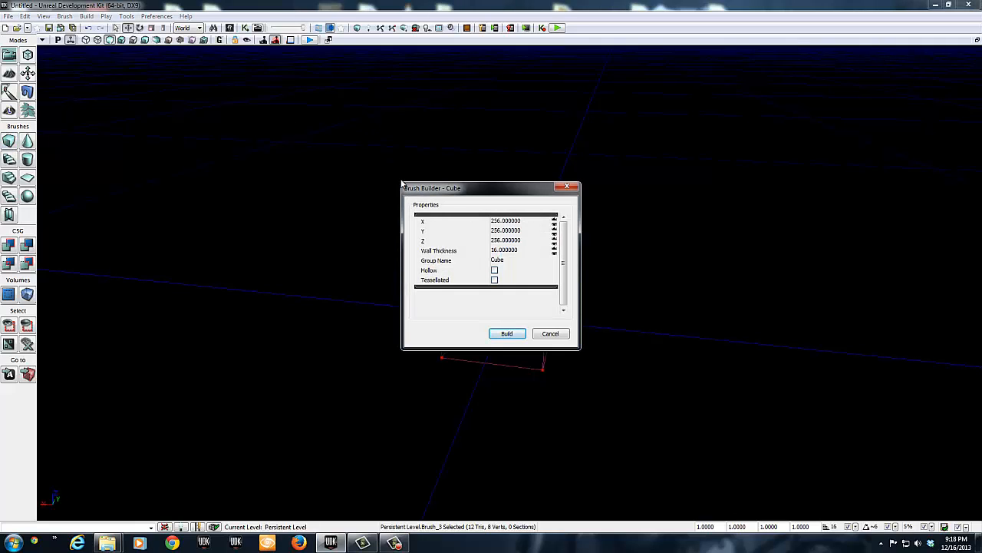
mouse_move(420, 191)
mouse_down()
mouse_move(559, 139)
mouse_move(662, 116)
mouse_up()
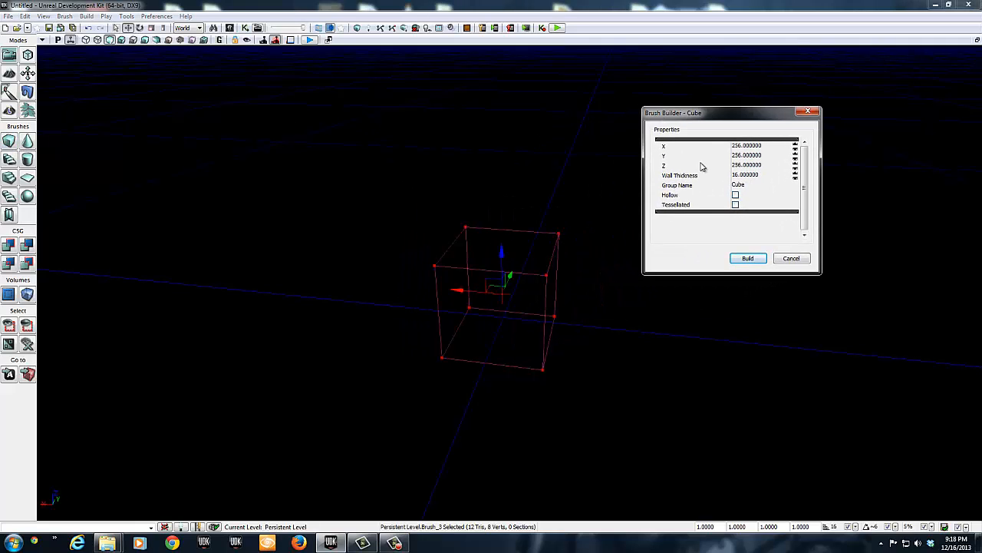
drag(735, 114, 782, 95)
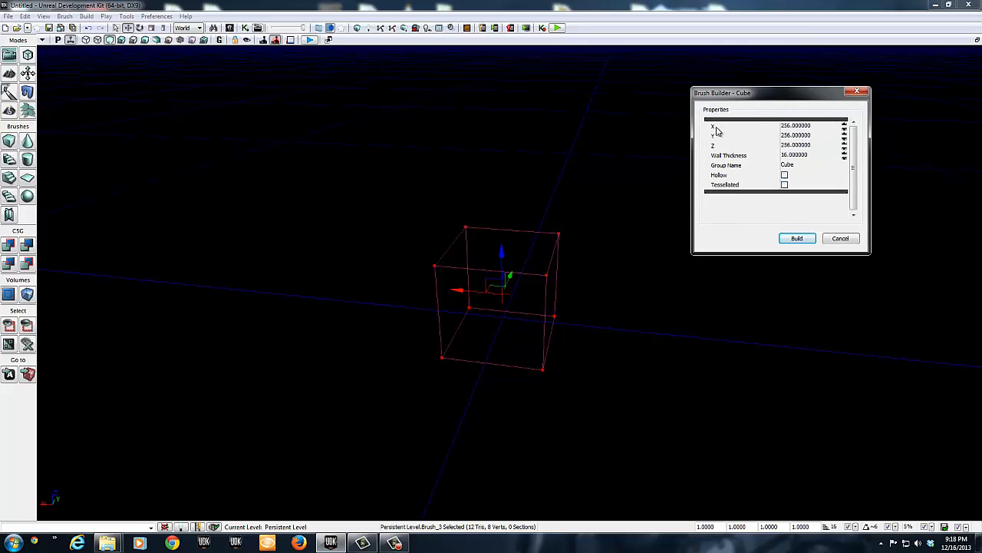
click(784, 175)
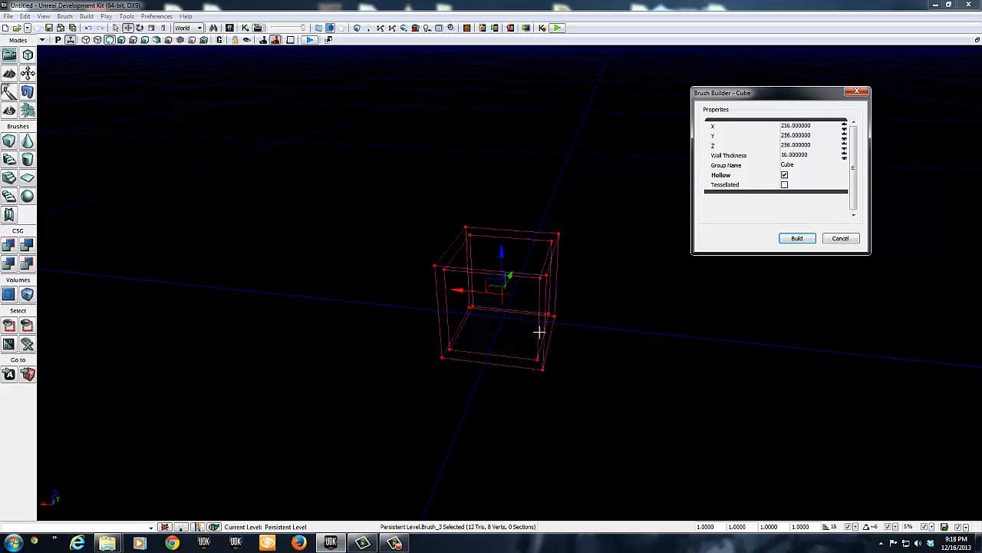
mouse_move(526, 336)
mouse_down()
mouse_move(487, 336)
mouse_move(434, 292)
mouse_move(410, 333)
mouse_up()
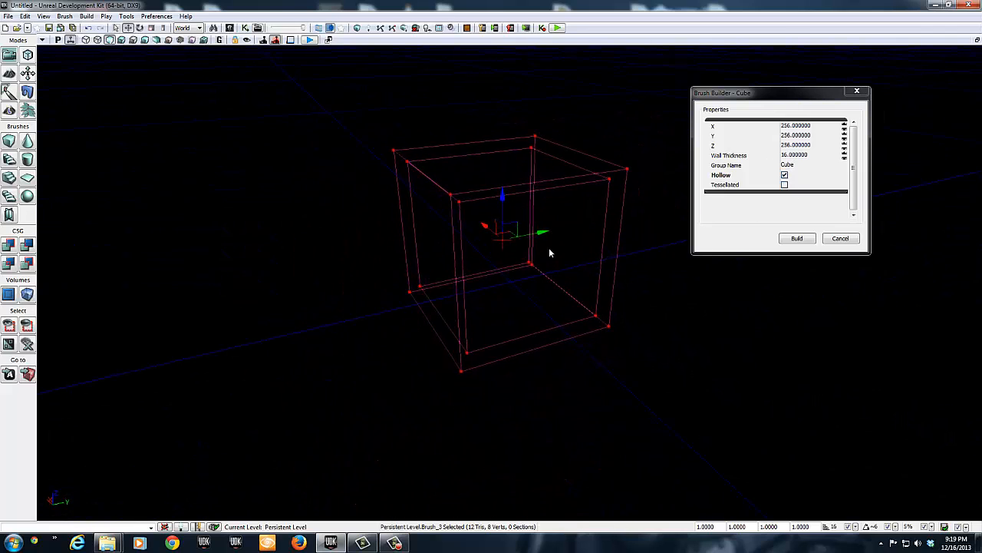
right_drag(549, 253, 653, 232)
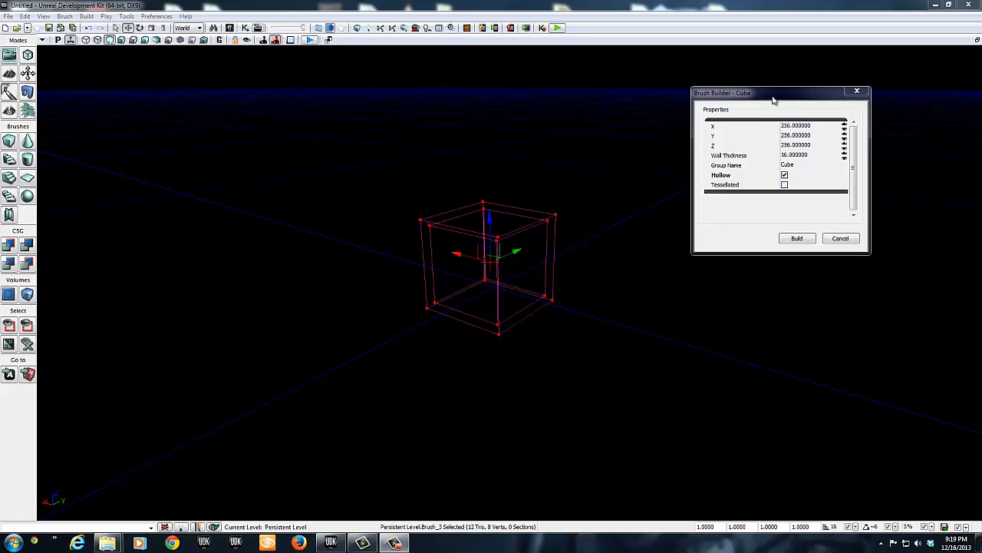
drag(774, 99, 779, 96)
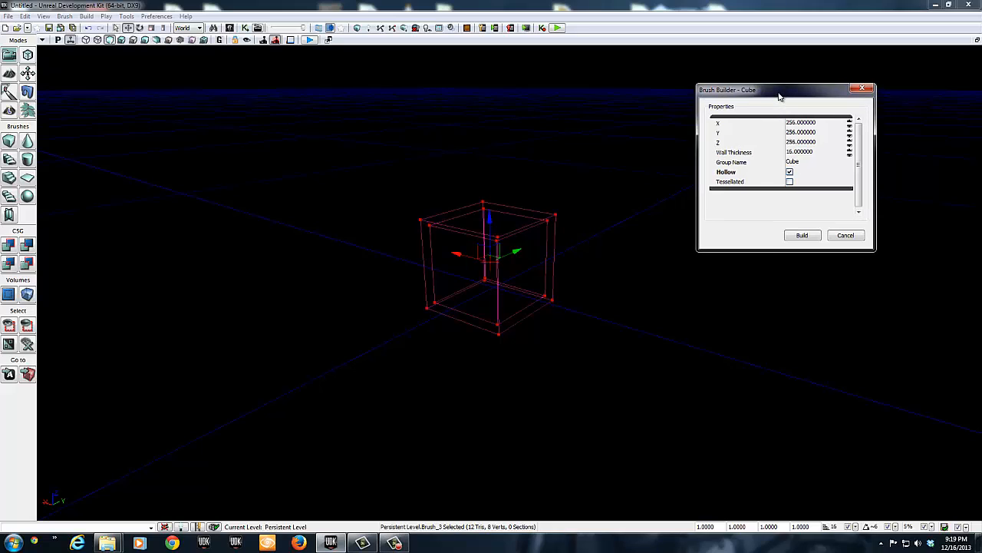
click(795, 236)
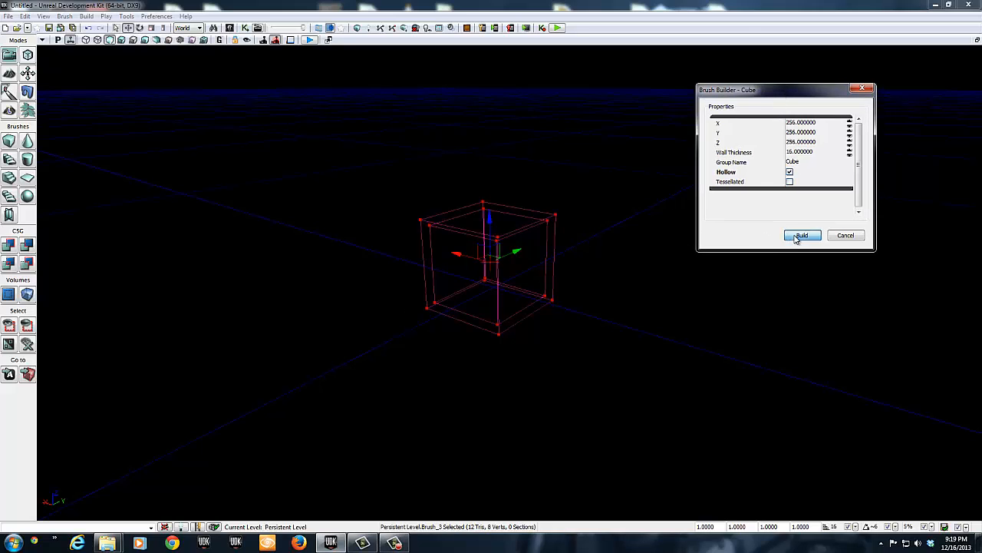
click(863, 91)
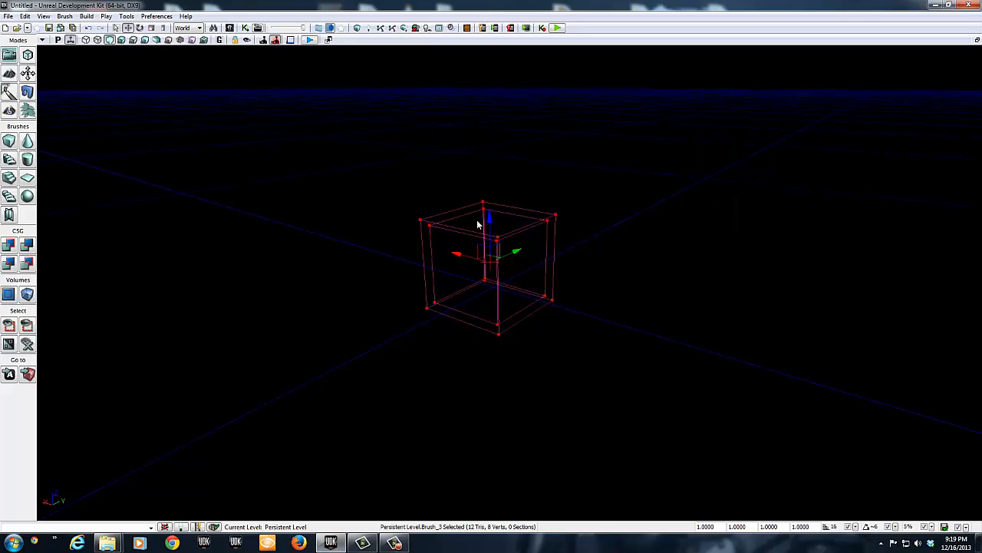
Step: Add the hollow cube brush to the level as geometry with CSG Add
right_drag(491, 272, 430, 322)
key(w)
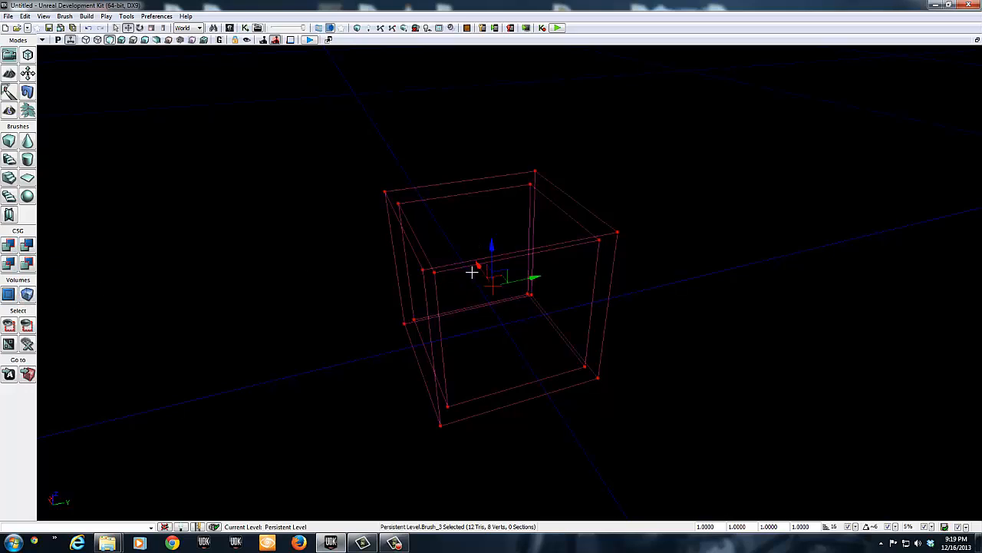
click(8, 247)
mouse_move(496, 306)
right_down()
mouse_move(533, 304)
mouse_move(468, 270)
mouse_move(324, 347)
mouse_move(356, 322)
mouse_move(512, 295)
right_up()
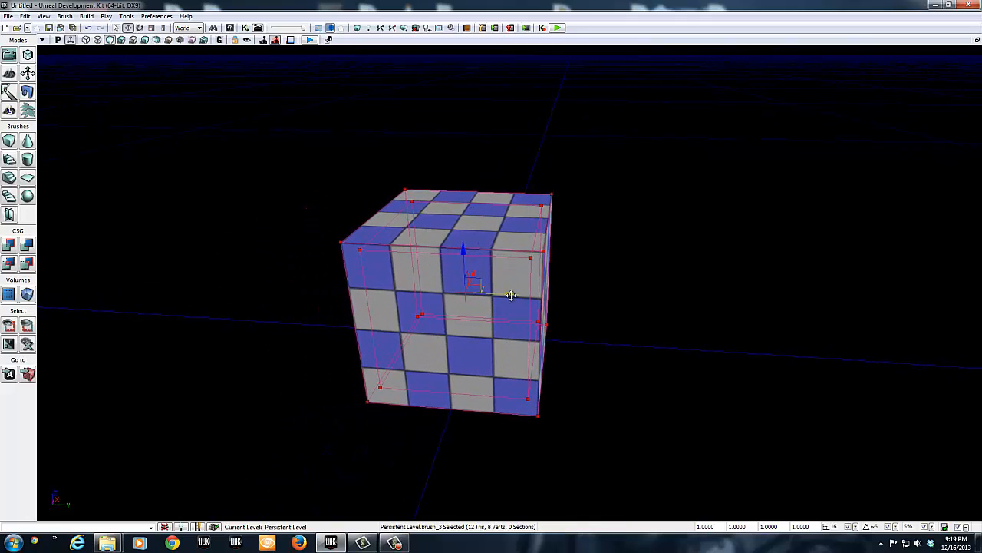
Step: Move the builder brush along the positive Y axis until it is clear of the added cube
drag(511, 295, 880, 300)
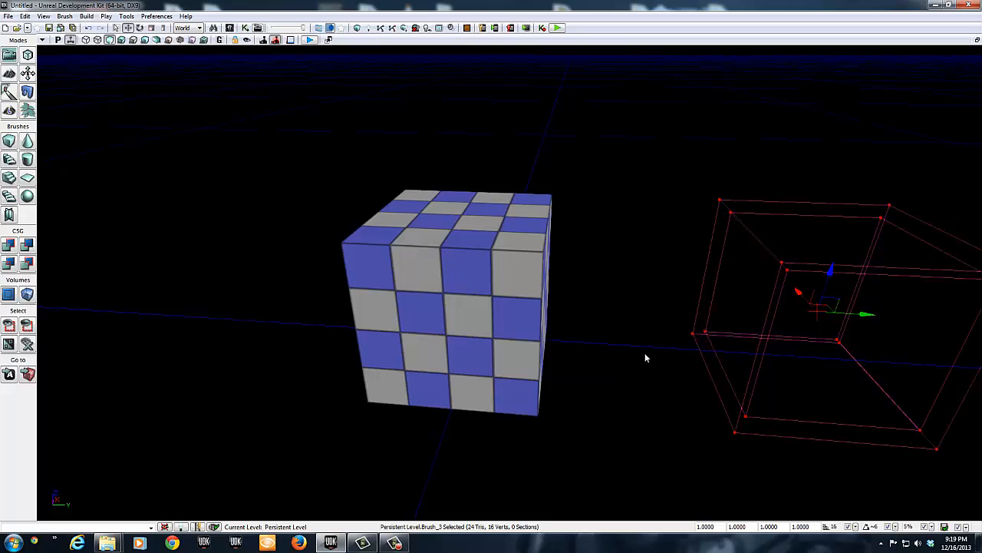
Step: Play the level in the viewport from inside the hollow room, before adding any light, and end the play session
right_drag(646, 358, 559, 370)
key(w)
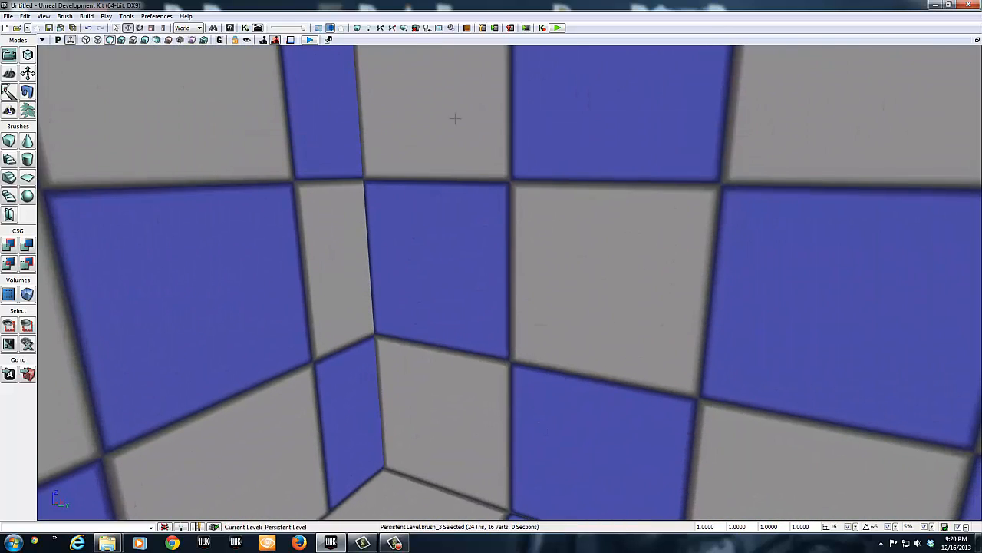
click(309, 40)
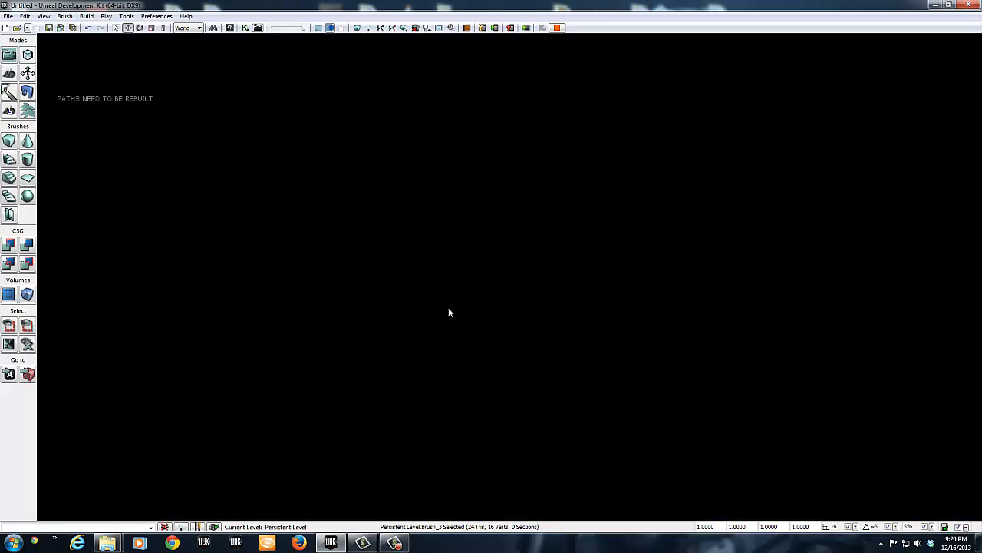
key(Escape)
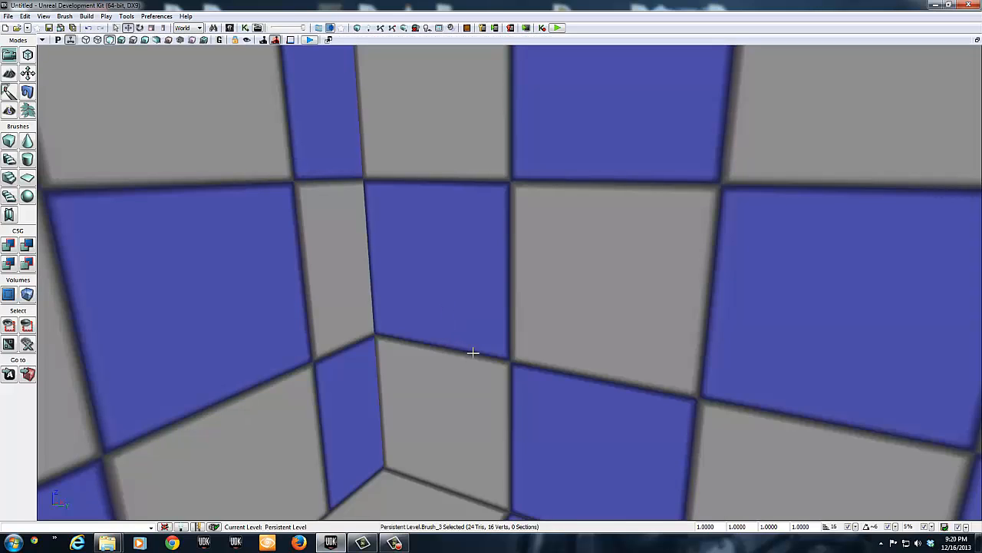
Step: Switch the perspective view to lit shading and place a point light on the room's floor
mouse_move(473, 353)
right_down()
mouse_move(325, 289)
mouse_move(97, 222)
mouse_move(64, 395)
mouse_move(327, 477)
mouse_move(77, 522)
mouse_move(226, 498)
mouse_move(220, 486)
mouse_move(116, 510)
mouse_move(72, 500)
mouse_move(90, 482)
mouse_move(77, 502)
mouse_move(92, 485)
mouse_move(154, 478)
mouse_move(470, 353)
right_up()
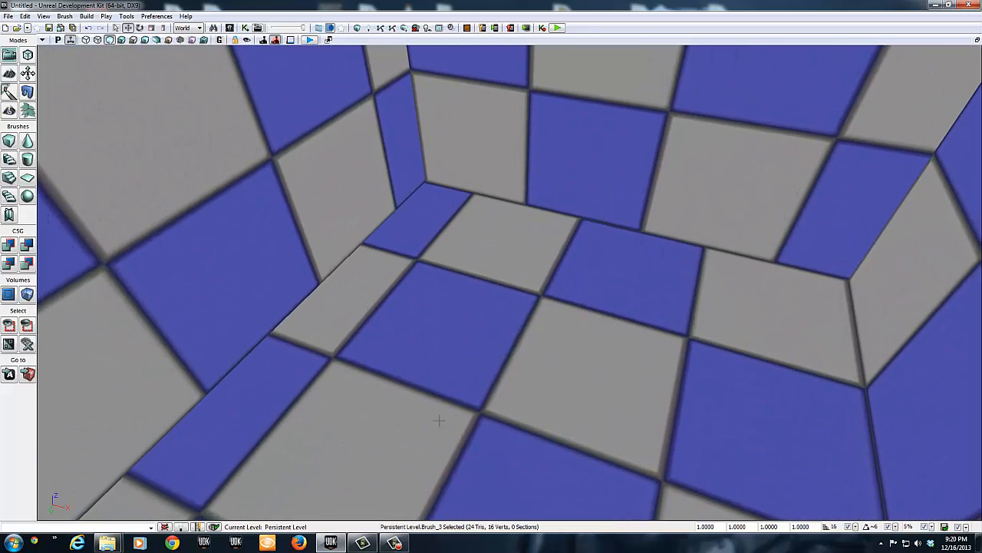
key(alt+4)
click(520, 363)
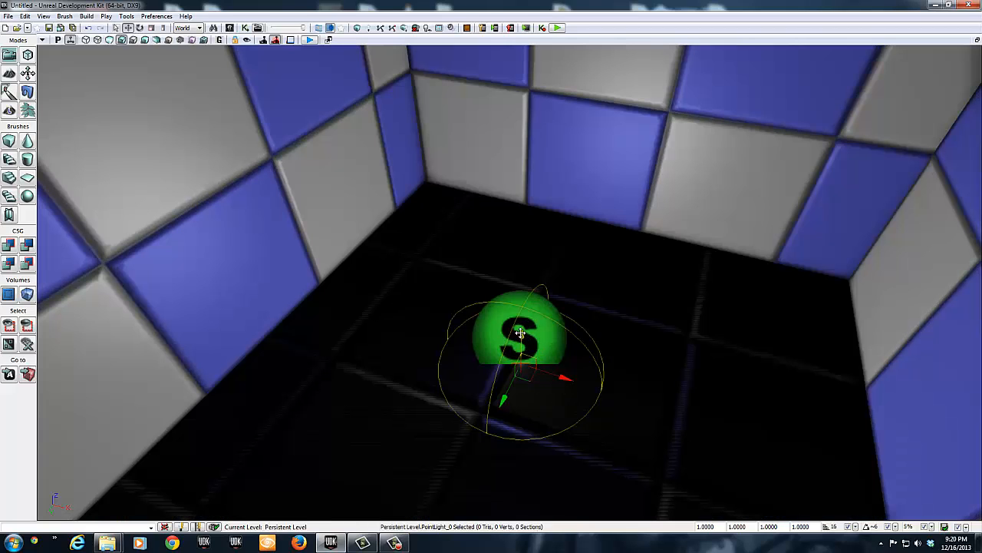
Step: Raise the point light along Z from the floor to the upper part of the room
drag(521, 331, 526, 161)
right_drag(550, 331, 559, 220)
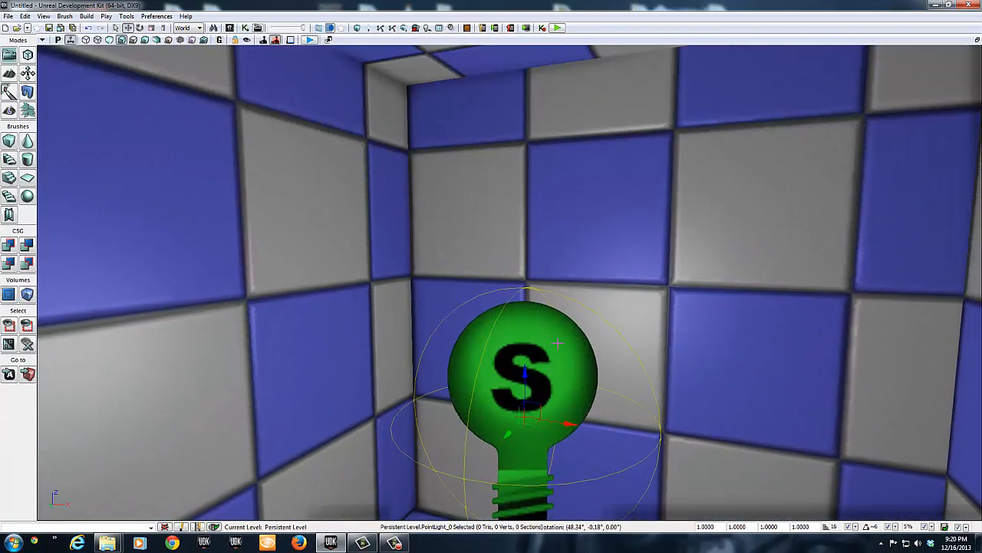
drag(524, 360, 524, 146)
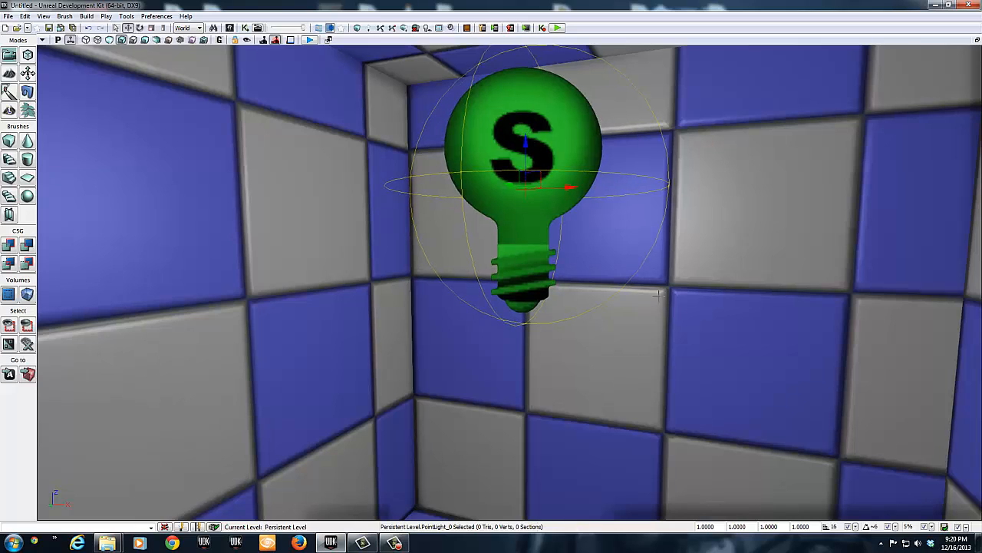
Step: Build the level's lighting at Preview quality with BSP, static meshes and Lightmass included
right_drag(684, 379, 628, 198)
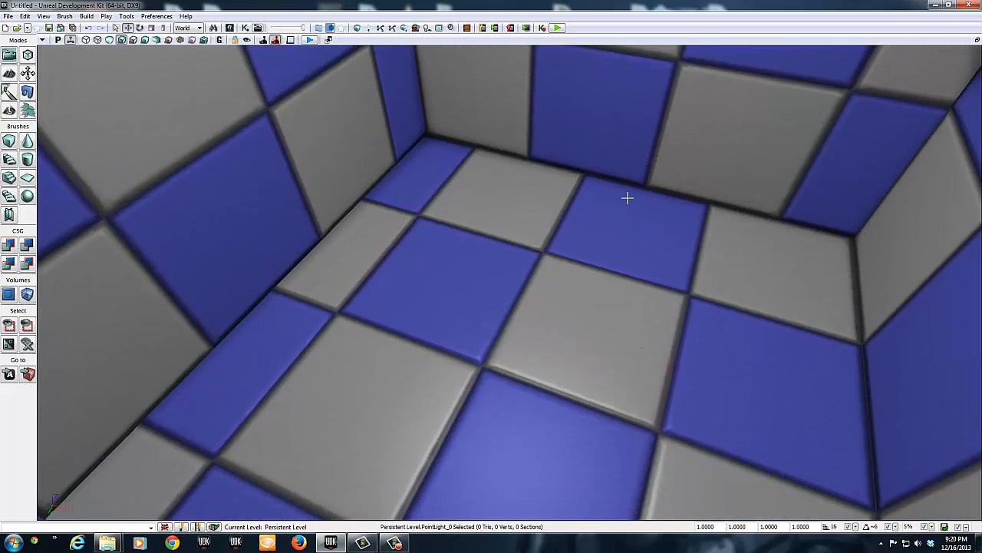
click(368, 29)
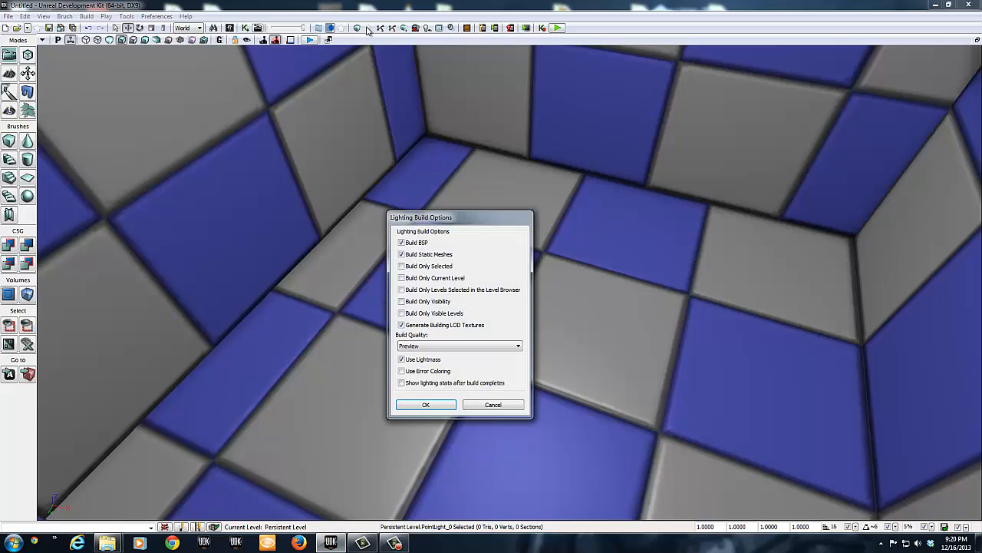
click(426, 406)
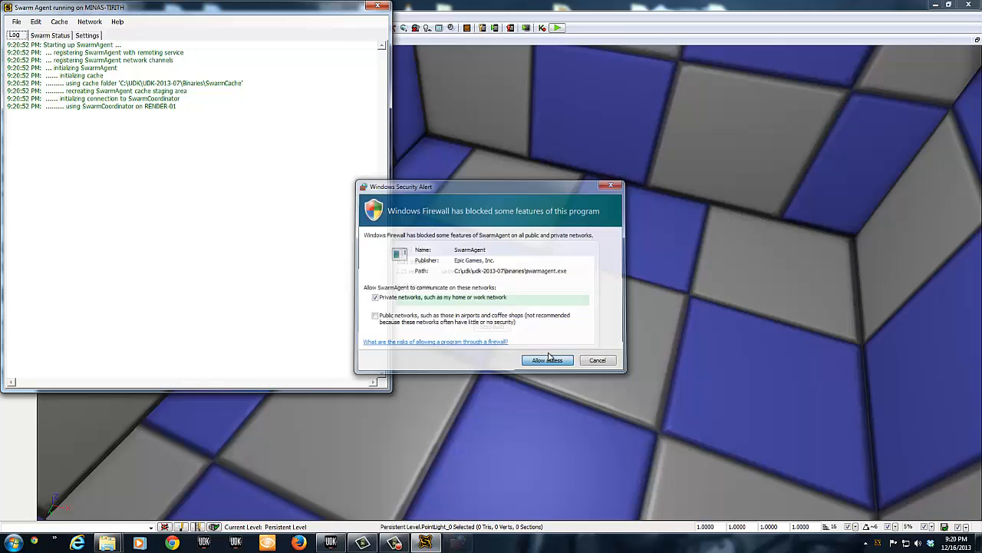
Step: Allow SwarmAgent through the firewall on private networks, and close the Swarm Agent window and the map check results
click(547, 361)
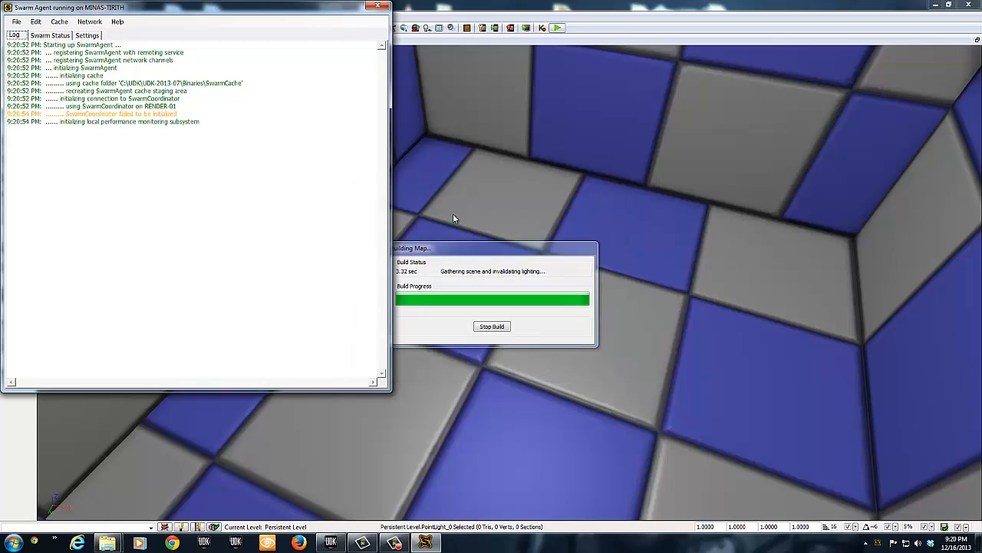
click(376, 8)
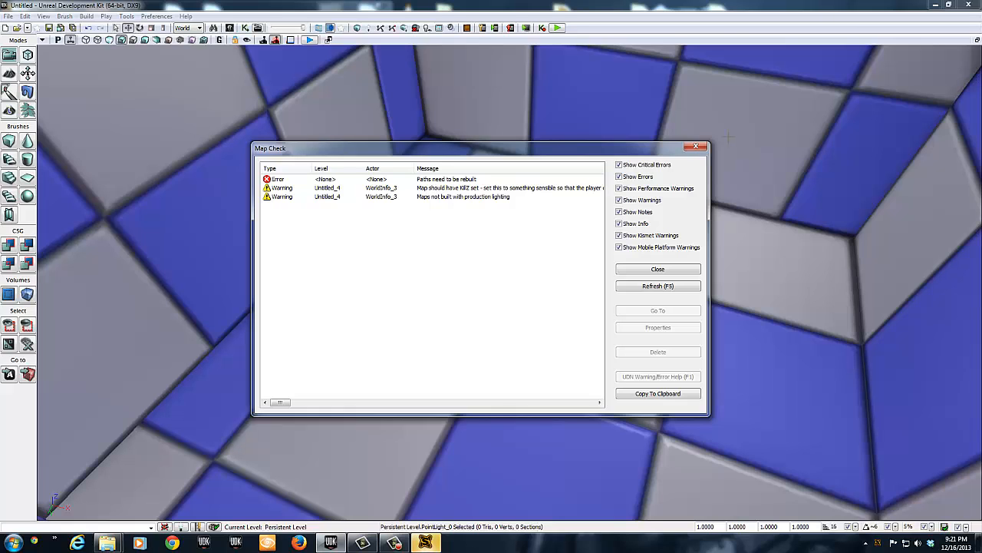
click(651, 269)
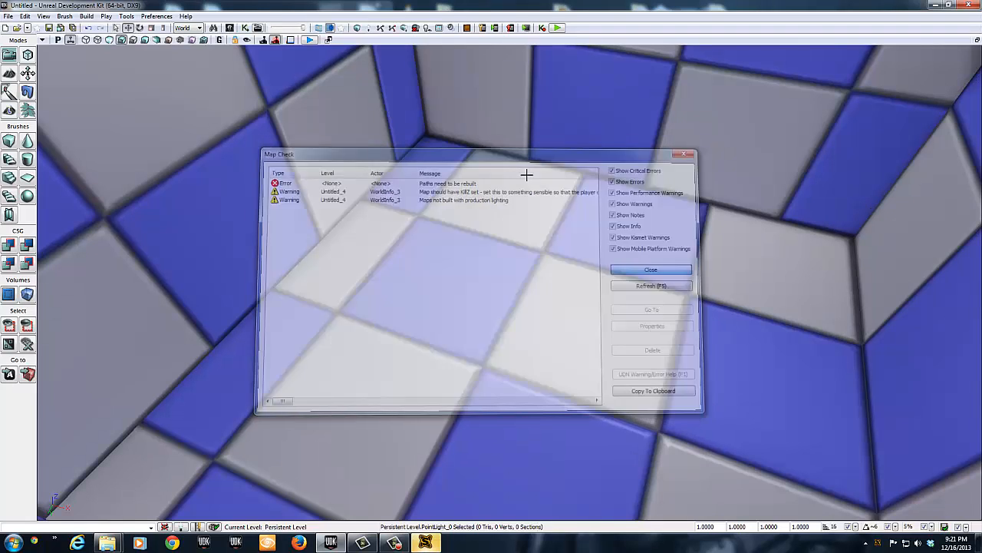
Step: Play the lit level in the viewport, walk backward inside the room, and end the play session
click(311, 40)
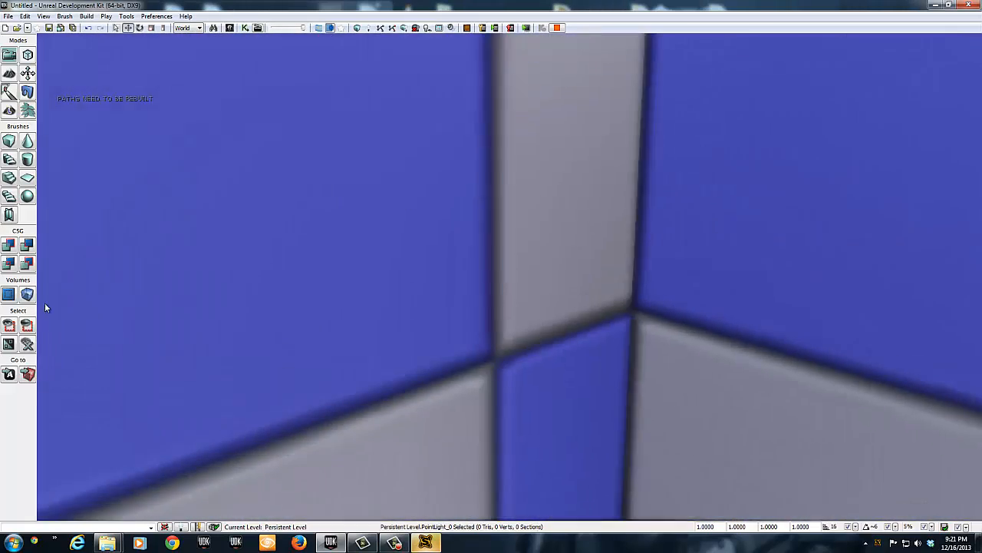
key(s)
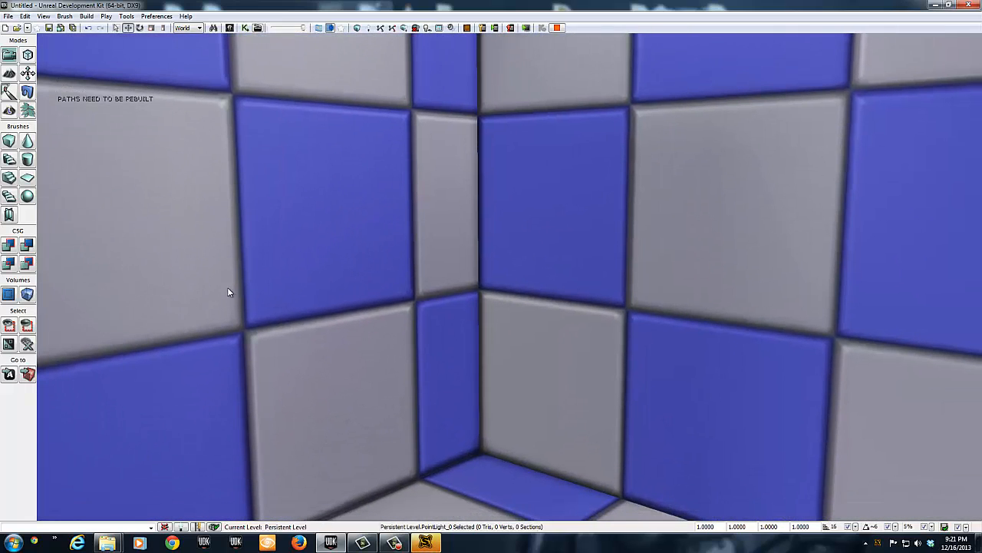
key(Escape)
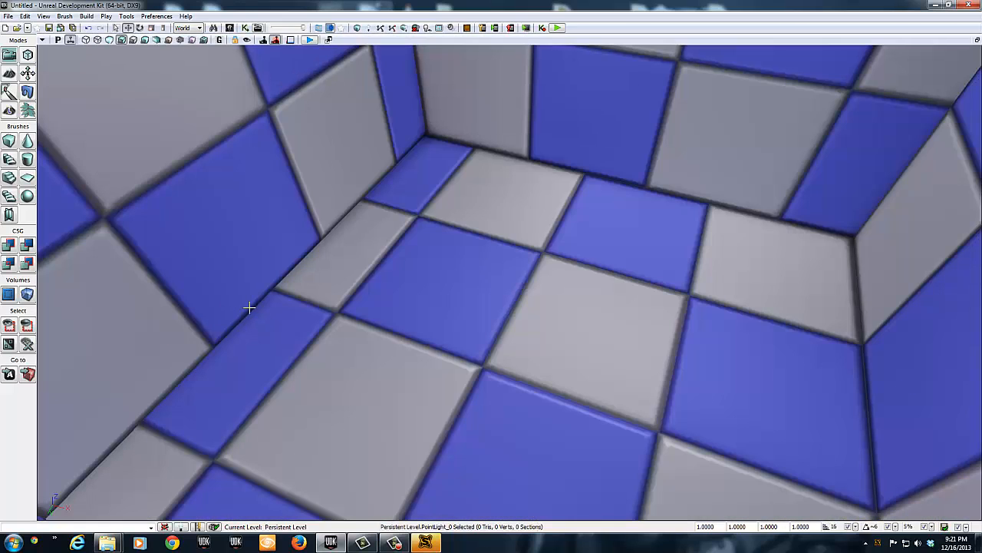